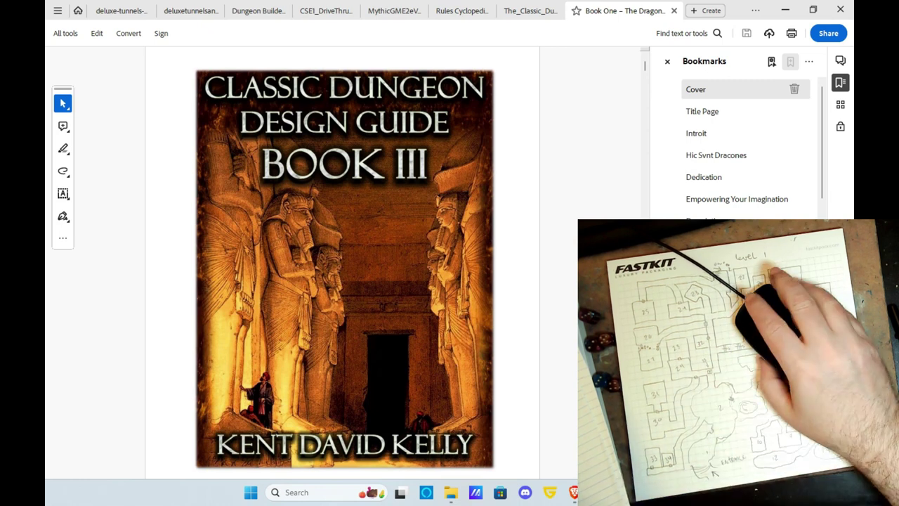
scroll(744, 148, "down", 1)
scroll(744, 147, "down", 1)
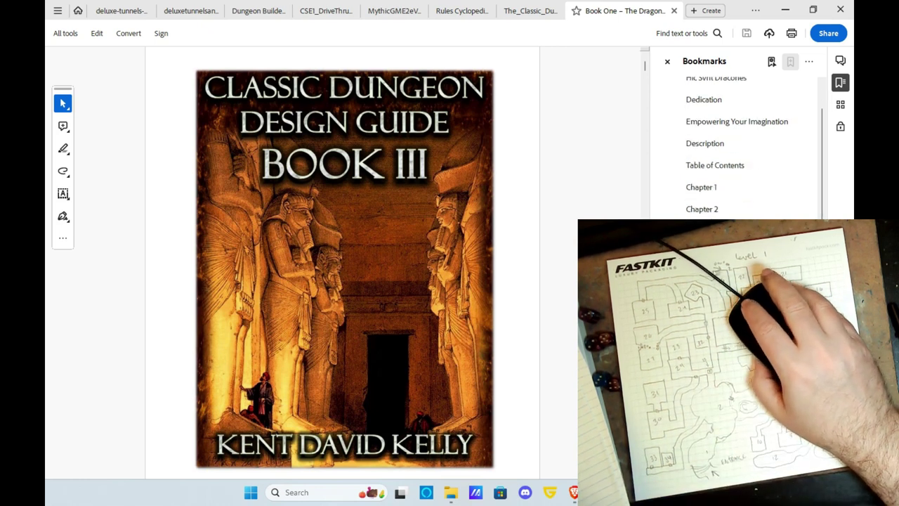
scroll(738, 148, "up", 1)
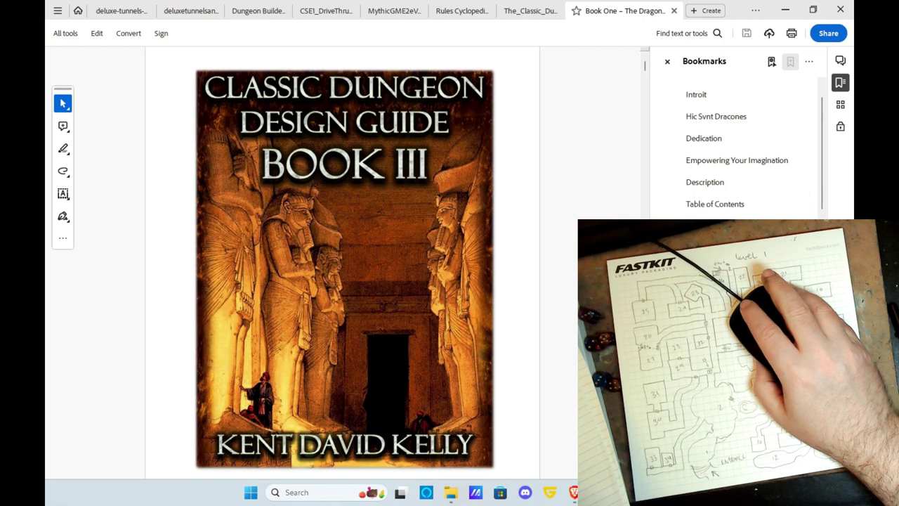
left_click_drag(645, 66, 645, 99)
Step: Page forward to page 34's Apartments table at Abattoir, briefly selecting the CS heading
key("Page_Down")
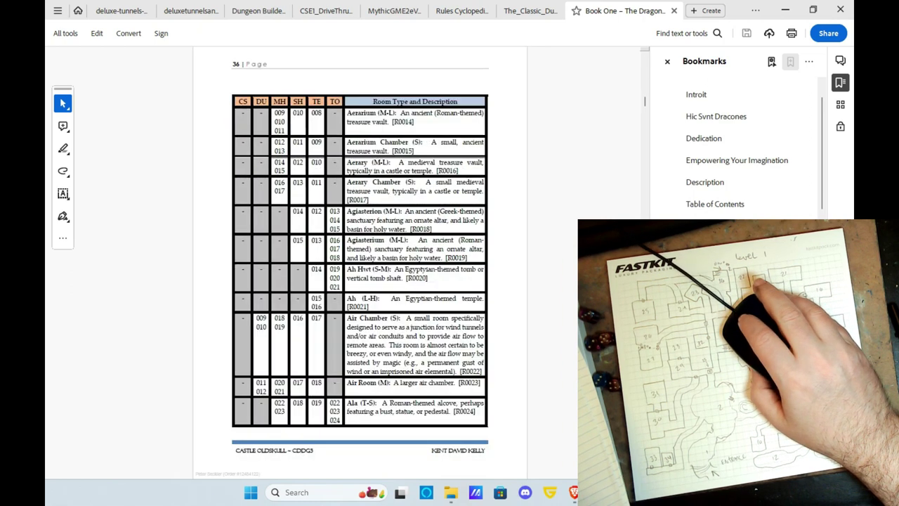
key("Page_Down")
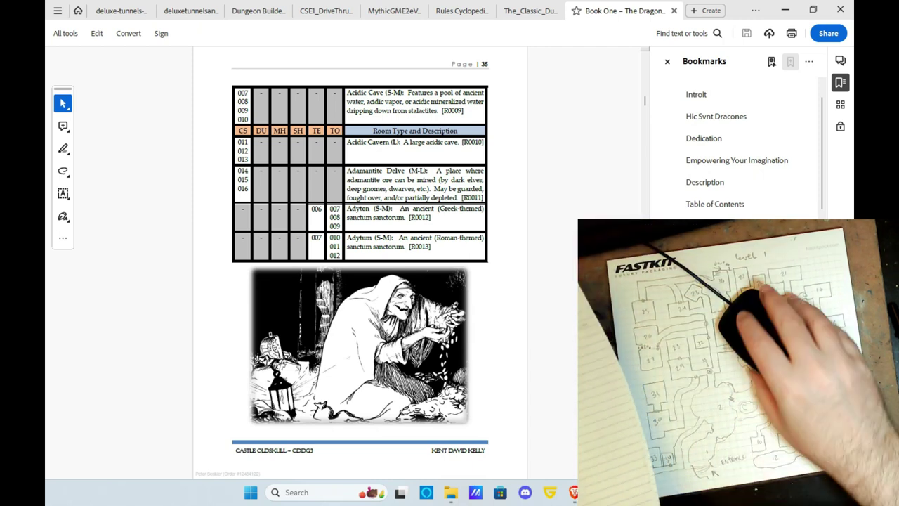
scroll(360, 258, "up", 2)
scroll(360, 258, "down", 1)
scroll(360, 259, "down", 1)
scroll(361, 258, "up", 1)
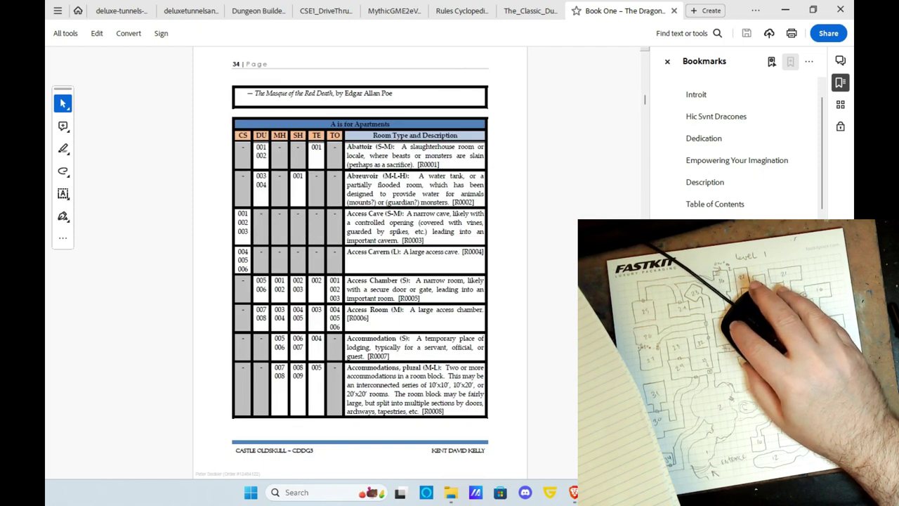
double_click(242, 135)
key("Escape")
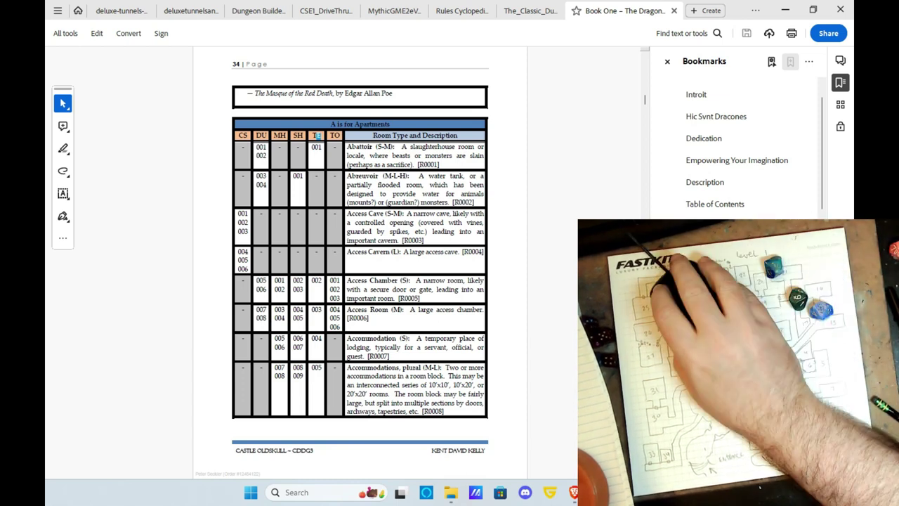
scroll(316, 134, "down", 3)
scroll(317, 135, "down", 3)
scroll(360, 260, "down", 5)
scroll(360, 260, "down", 5)
scroll(360, 260, "down", 5)
scroll(360, 260, "down", 4)
scroll(360, 260, "down", 3)
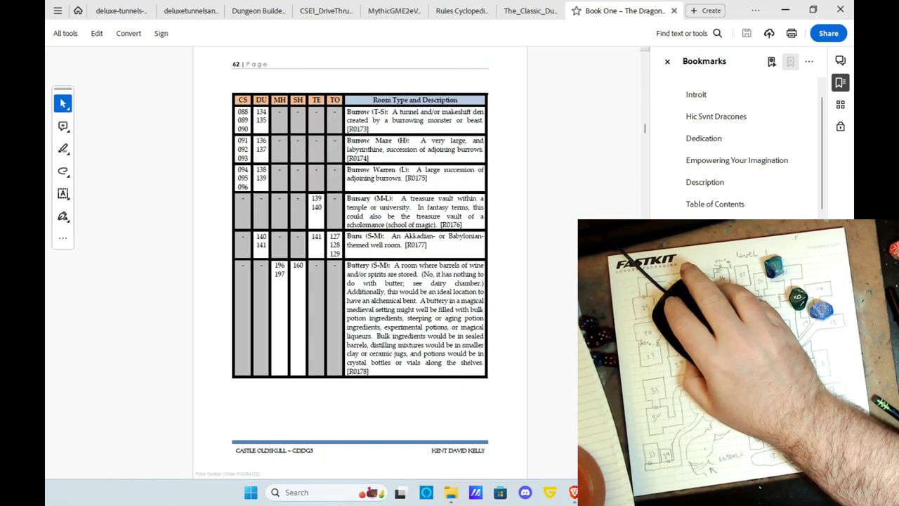
scroll(359, 260, "down", 4)
scroll(360, 260, "down", 4)
scroll(360, 260, "down", 4)
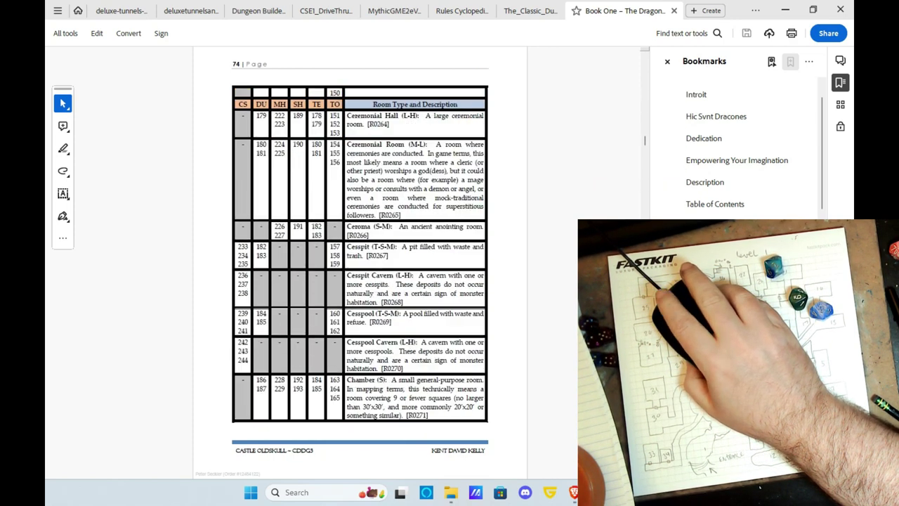
scroll(360, 260, "down", 3)
scroll(360, 260, "down", 2)
scroll(360, 260, "down", 3)
scroll(360, 260, "down", 2)
scroll(360, 260, "down", 3)
scroll(360, 260, "up", 3)
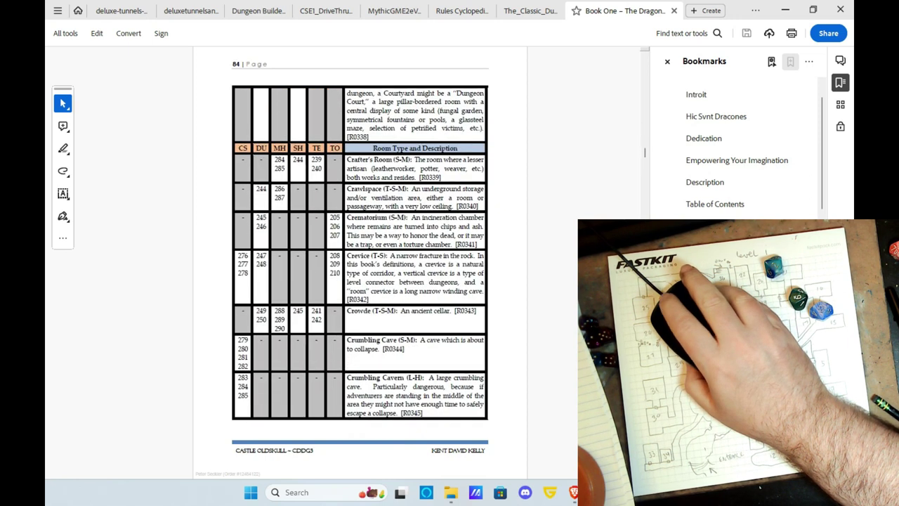
scroll(359, 253, "down", 5)
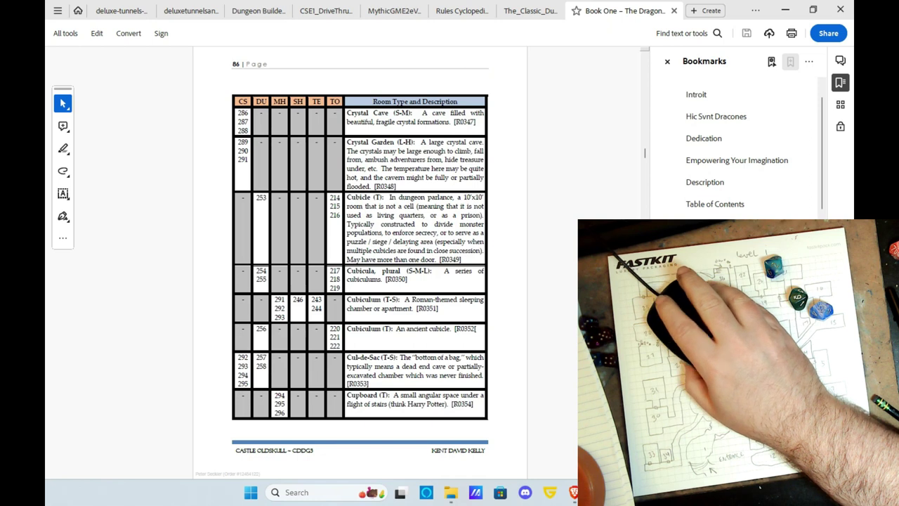
scroll(360, 260, "down", 3)
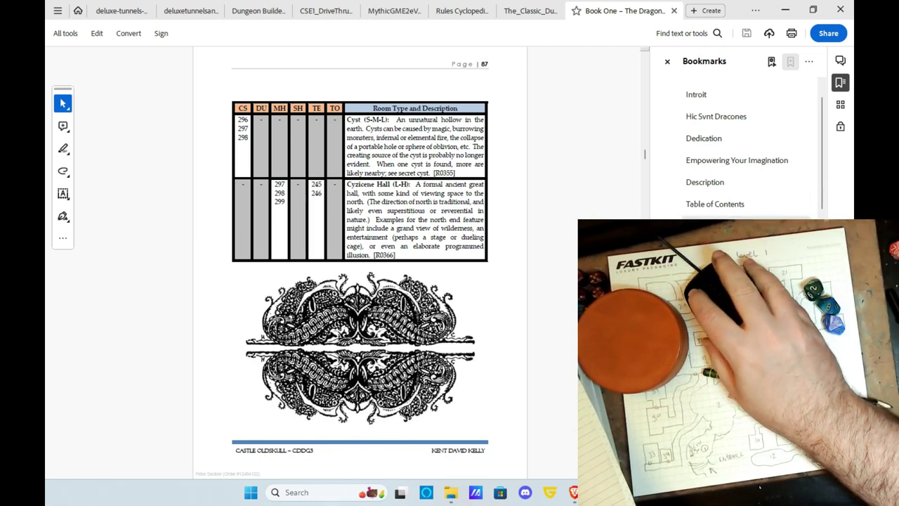
Step: Select the Cyst entry's R0355 reference on page 87
double_click(445, 173)
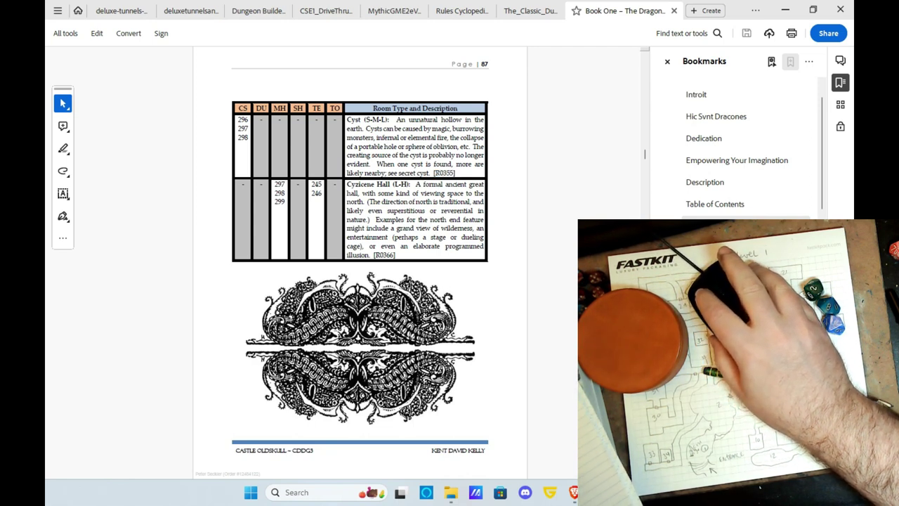
Step: Jump back to the Chapter 2: The Labyrinth Lexicon opening page
key("alt+Left")
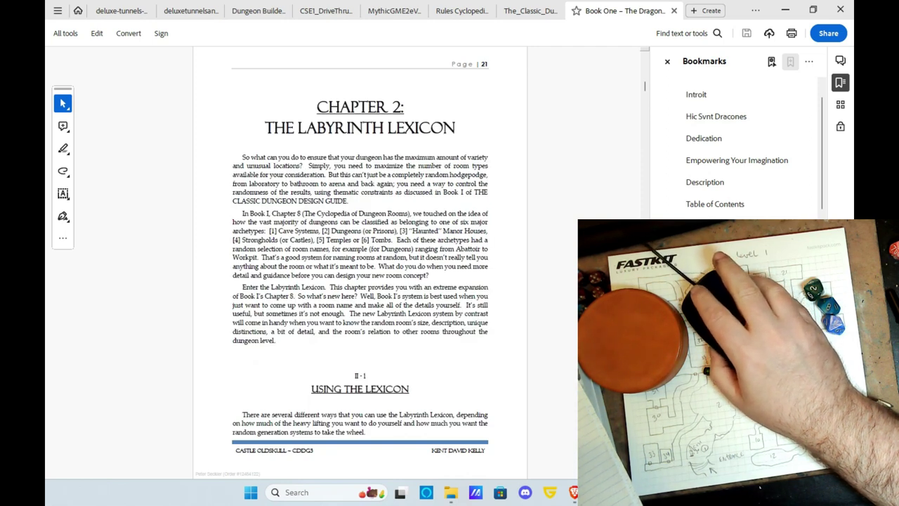
scroll(360, 260, "down", 1)
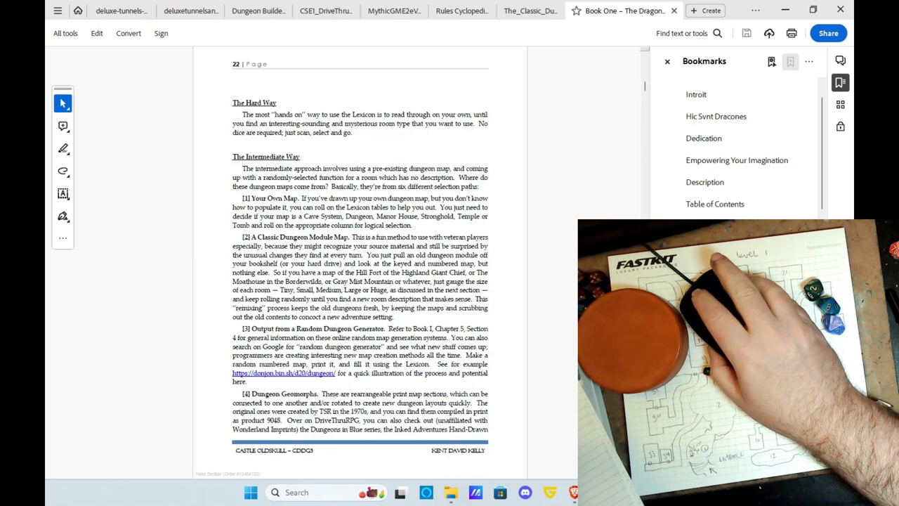
scroll(359, 260, "up", 1)
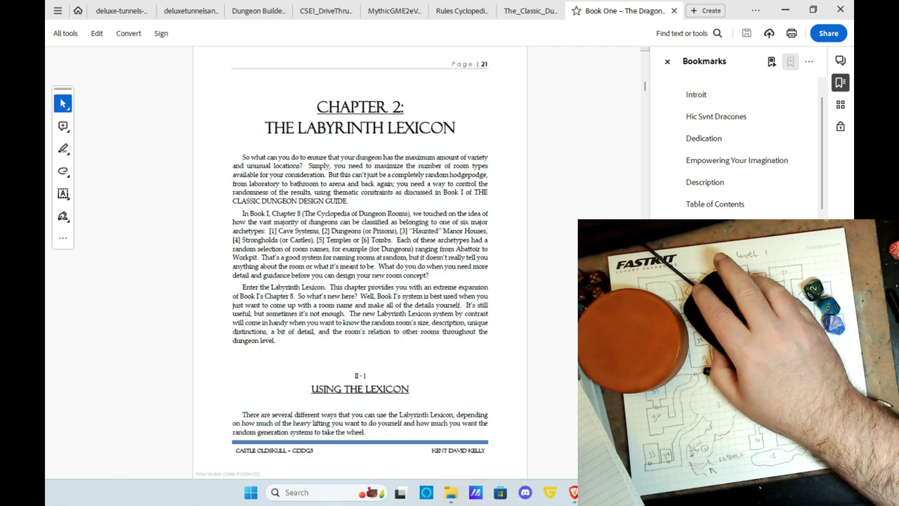
scroll(392, 300, "up", 2)
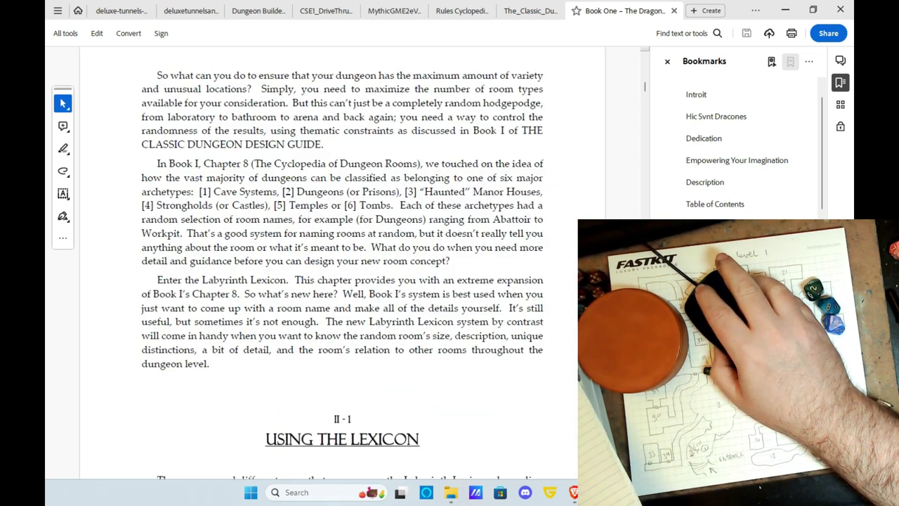
scroll(342, 281, "down", 1)
scroll(342, 281, "down", 3)
scroll(342, 281, "down", 2)
scroll(342, 281, "down", 2)
scroll(342, 281, "down", 1)
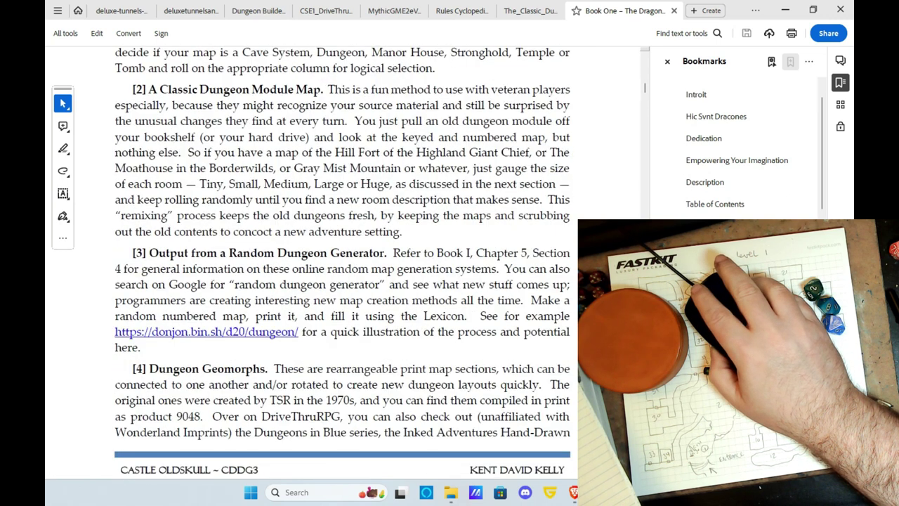
scroll(342, 281, "down", 1)
scroll(342, 281, "down", 10)
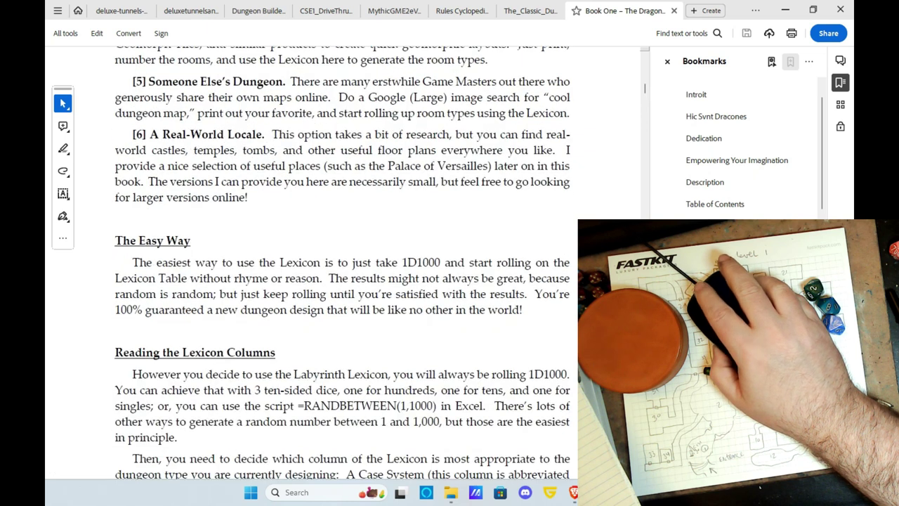
scroll(342, 281, "down", 1)
scroll(342, 281, "down", 3)
scroll(342, 281, "down", 2)
scroll(342, 281, "down", 8)
scroll(342, 281, "down", 2)
scroll(342, 281, "down", 4)
scroll(342, 281, "down", 8)
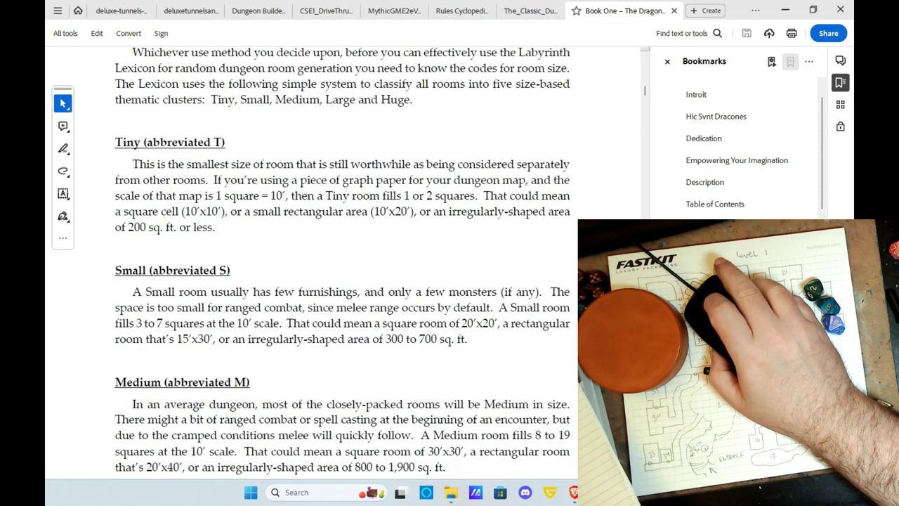
scroll(342, 281, "down", 3)
scroll(342, 281, "down", 10)
scroll(343, 281, "down", 3)
scroll(342, 281, "down", 8)
scroll(342, 281, "down", 1)
scroll(342, 281, "down", 5)
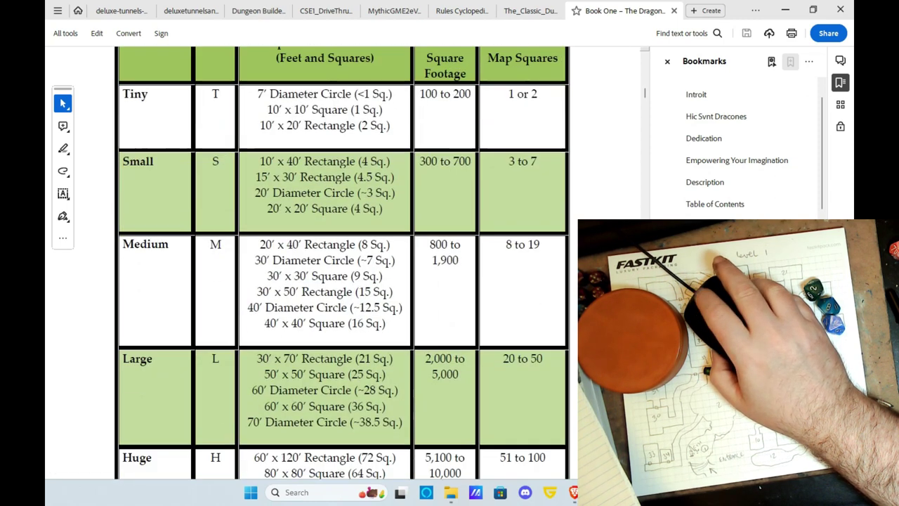
scroll(343, 281, "down", 5)
scroll(342, 281, "down", 8)
scroll(342, 281, "down", 8)
scroll(342, 281, "down", 1)
scroll(342, 281, "down", 8)
scroll(342, 281, "down", 6)
scroll(342, 281, "down", 20)
scroll(342, 211, "down", 4)
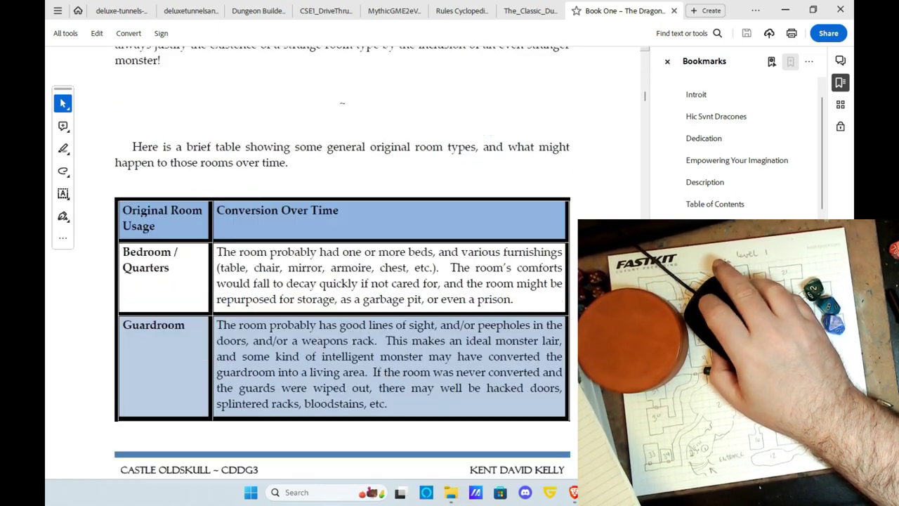
scroll(342, 210, "down", 2)
scroll(342, 211, "down", 10)
scroll(342, 211, "down", 10)
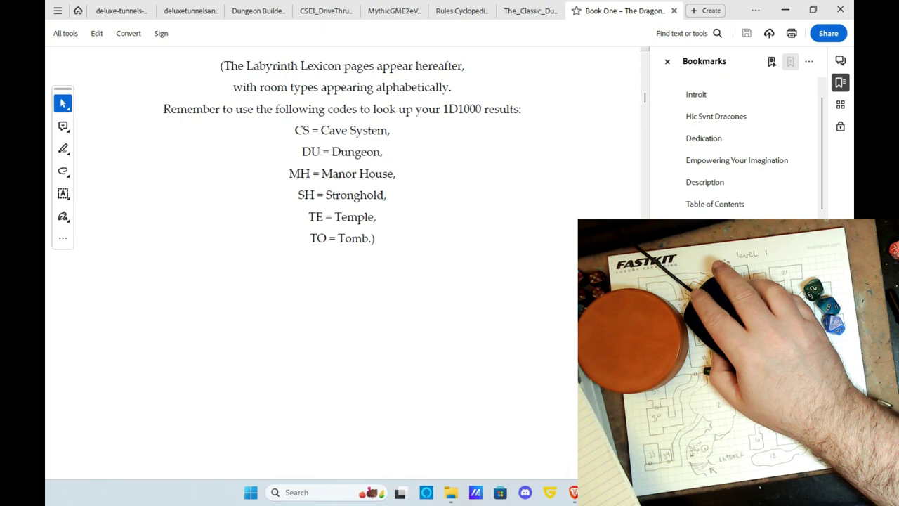
scroll(342, 259, "up", 1)
scroll(342, 259, "down", 2)
scroll(343, 260, "down", 1)
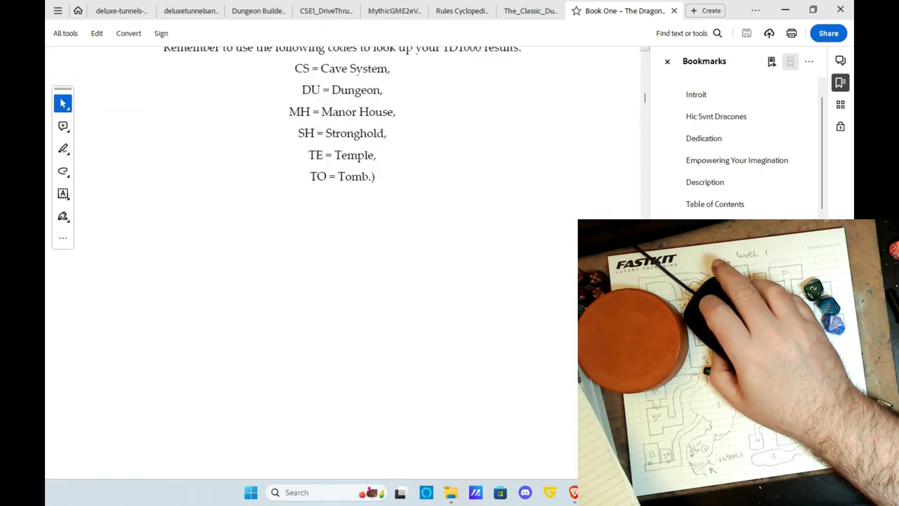
scroll(342, 260, "up", 2)
scroll(342, 260, "up", 1)
scroll(342, 260, "down", 3)
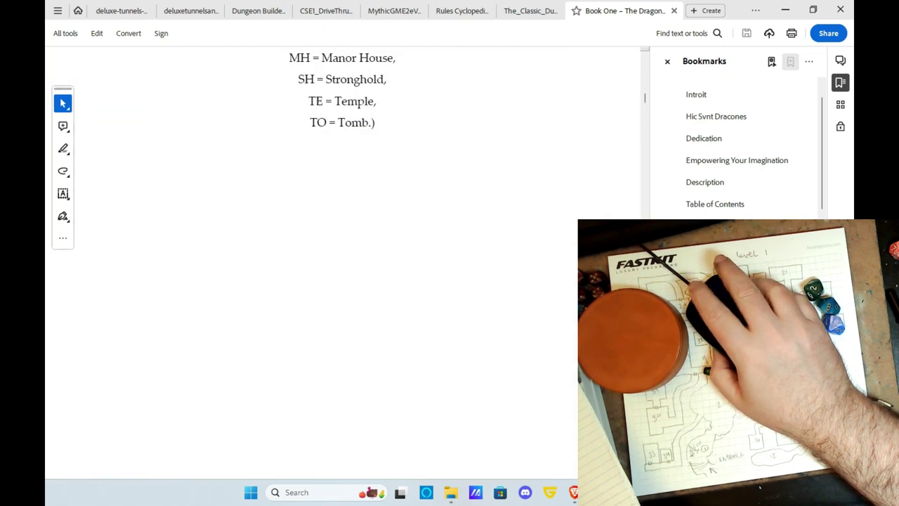
scroll(342, 260, "down", 8)
scroll(342, 260, "down", 8)
scroll(342, 260, "down", 1)
scroll(342, 260, "up", 9)
scroll(342, 260, "down", 1)
scroll(342, 260, "down", 1)
scroll(342, 260, "down", 6)
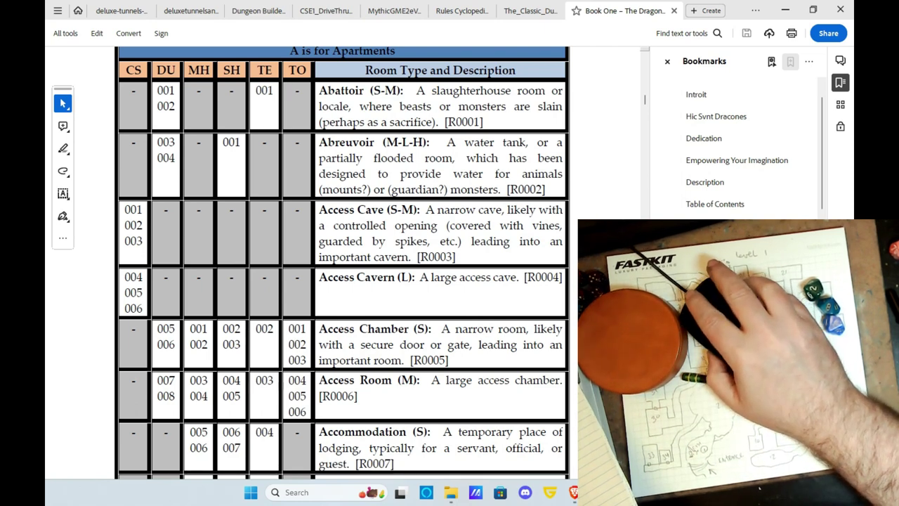
scroll(342, 260, "down", 1)
scroll(342, 260, "down", 3)
scroll(342, 260, "down", 5)
scroll(342, 260, "down", 5)
scroll(342, 260, "down", 4)
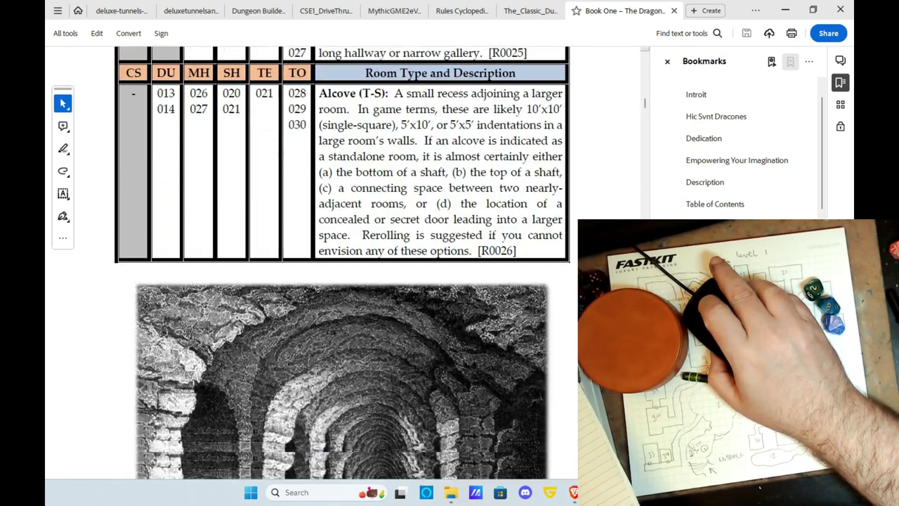
scroll(343, 260, "down", 2)
scroll(342, 260, "down", 5)
scroll(342, 260, "down", 5)
scroll(342, 260, "down", 2)
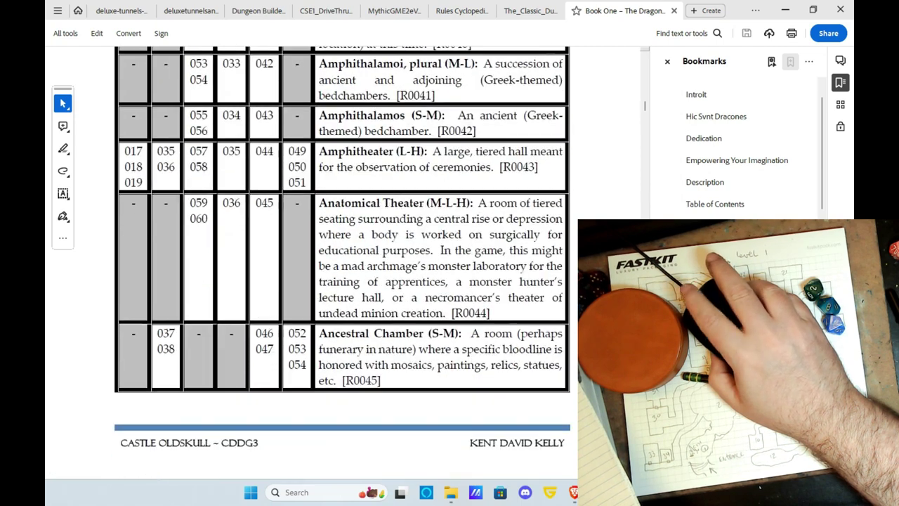
scroll(342, 260, "down", 4)
left_click_drag(645, 106, 645, 149)
scroll(342, 260, "up", 5)
scroll(343, 260, "up", 3)
scroll(342, 260, "up", 2)
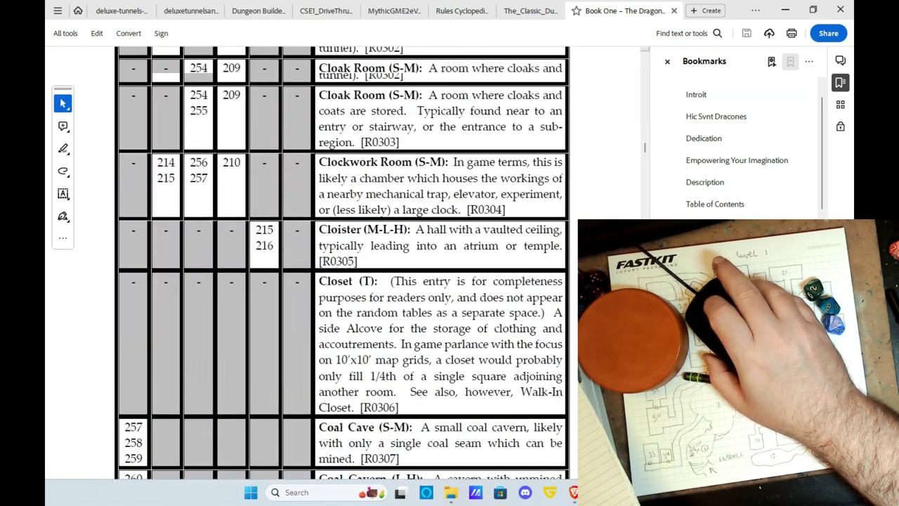
scroll(343, 260, "up", 4)
scroll(342, 260, "up", 5)
scroll(342, 260, "up", 3)
scroll(342, 260, "up", 3)
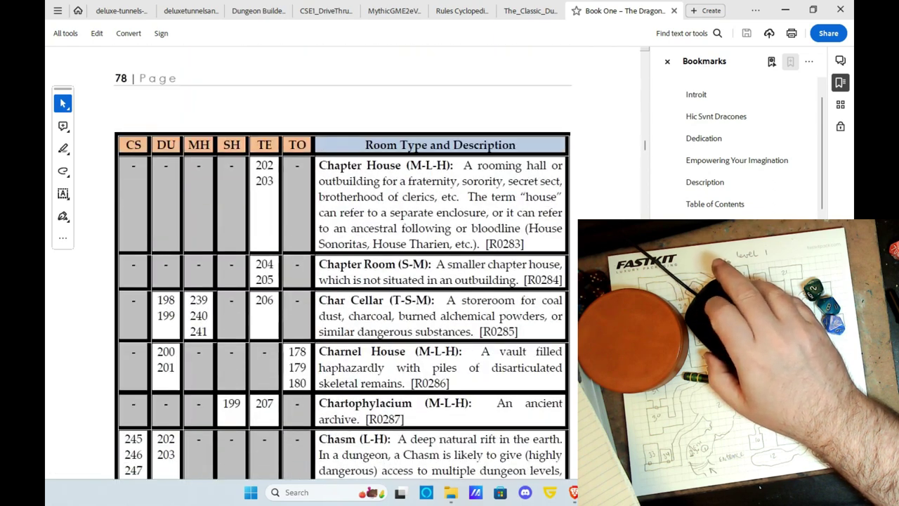
scroll(342, 260, "up", 8)
scroll(342, 260, "up", 5)
scroll(342, 260, "up", 3)
scroll(342, 260, "up", 5)
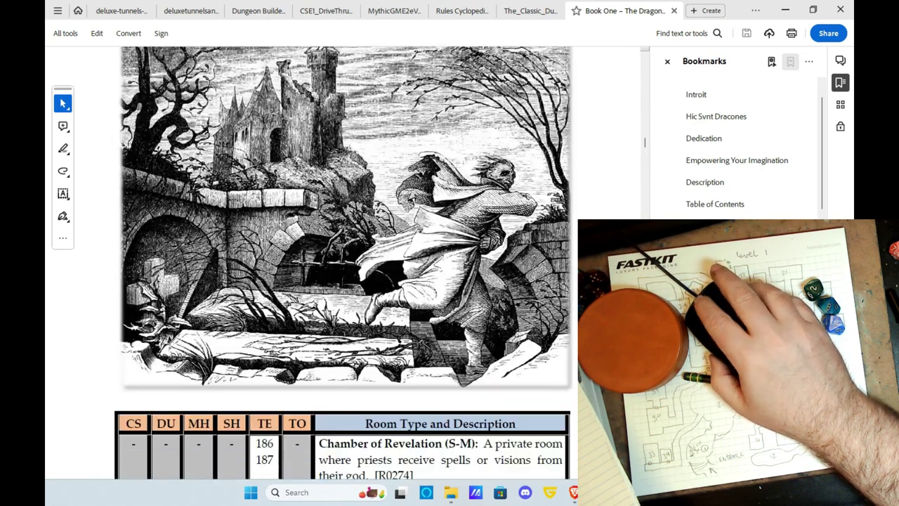
scroll(342, 259, "up", 3)
scroll(342, 260, "up", 5)
scroll(342, 260, "up", 1)
scroll(342, 260, "up", 3)
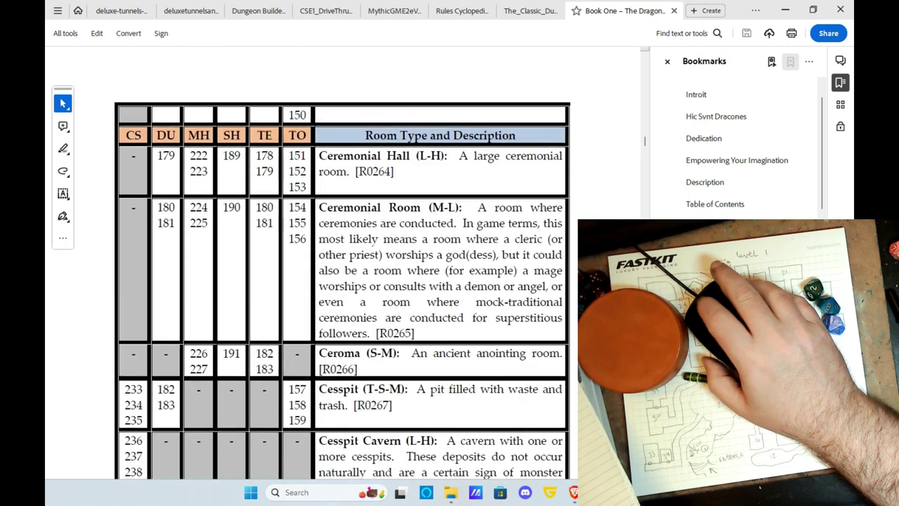
scroll(342, 260, "up", 5)
scroll(342, 260, "up", 5)
scroll(342, 260, "up", 3)
scroll(342, 260, "up", 3)
scroll(342, 260, "up", 5)
scroll(342, 260, "up", 5)
scroll(342, 259, "up", 5)
scroll(342, 259, "up", 3)
scroll(343, 260, "down", 2)
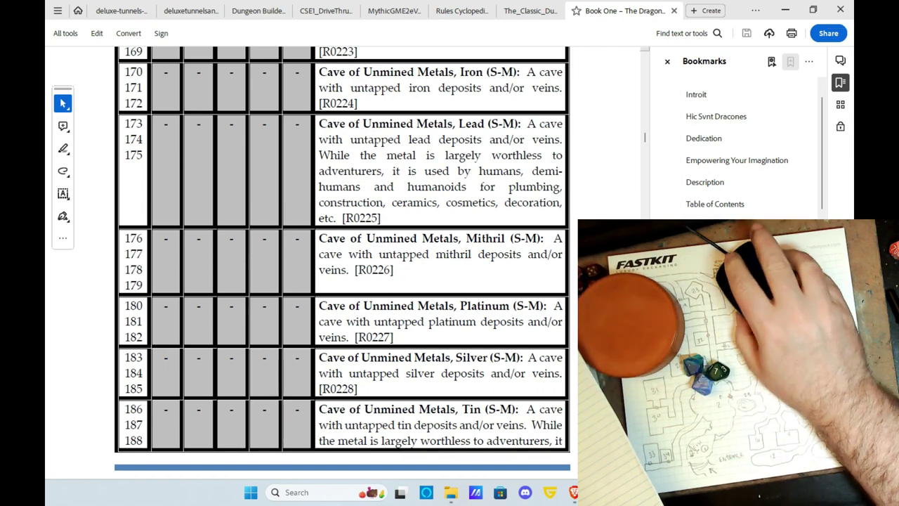
left_click_drag(644, 137, 644, 372)
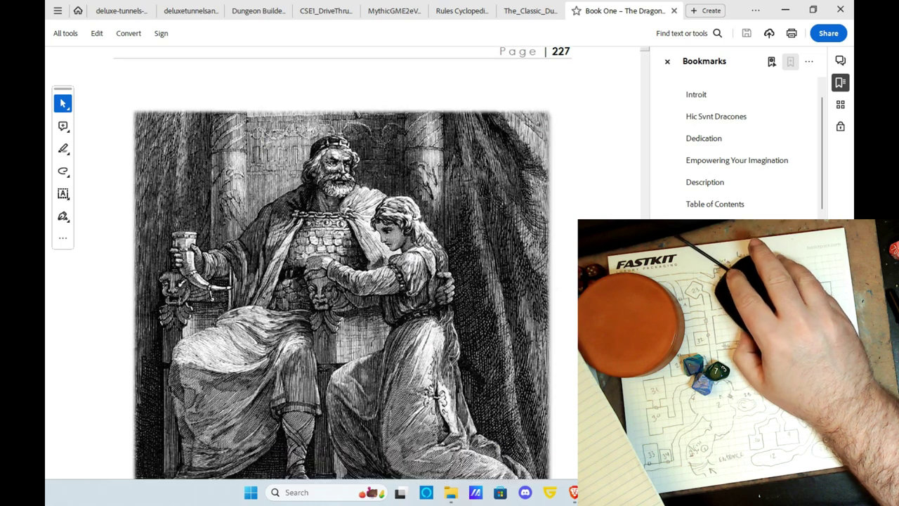
scroll(342, 263, "up", 3)
scroll(342, 263, "up", 3)
scroll(342, 262, "up", 1)
scroll(342, 262, "down", 10)
scroll(342, 263, "down", 5)
scroll(343, 262, "down", 5)
scroll(342, 263, "down", 5)
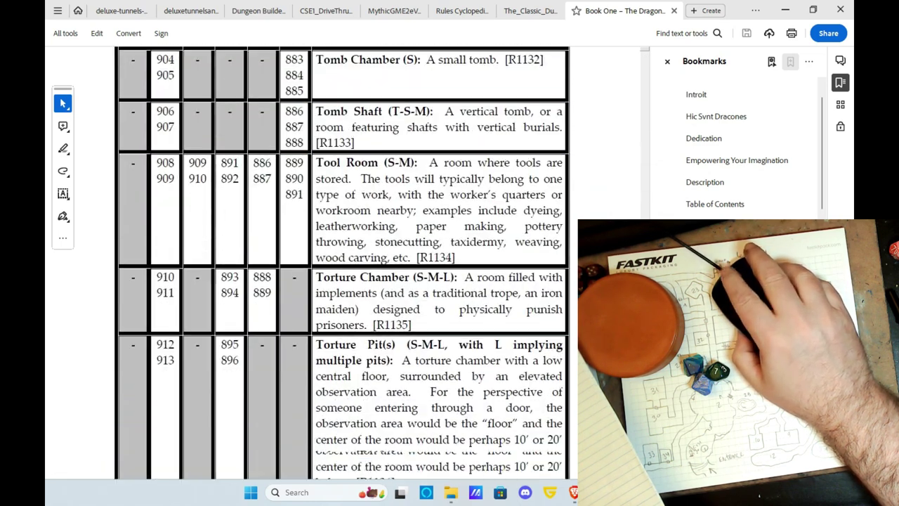
scroll(343, 263, "down", 5)
scroll(343, 263, "down", 5)
scroll(342, 263, "down", 3)
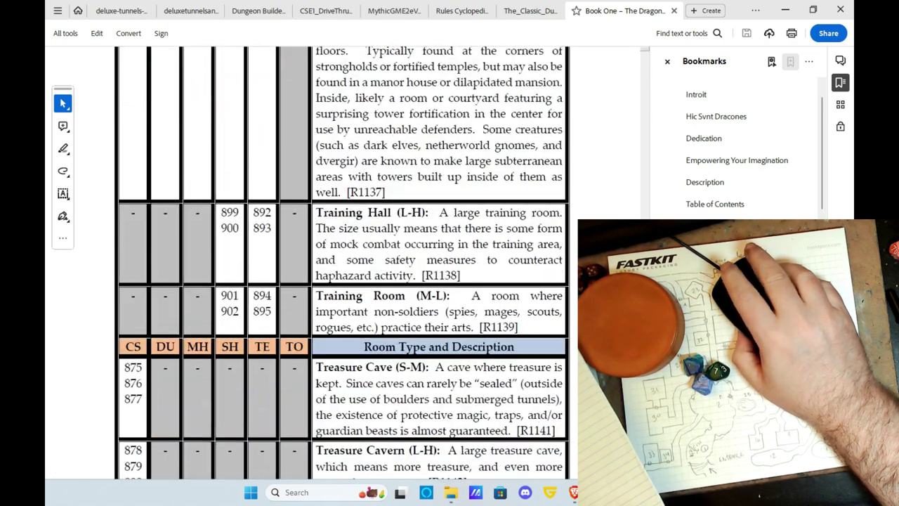
scroll(342, 263, "up", 2)
scroll(342, 262, "up", 5)
scroll(342, 262, "up", 1)
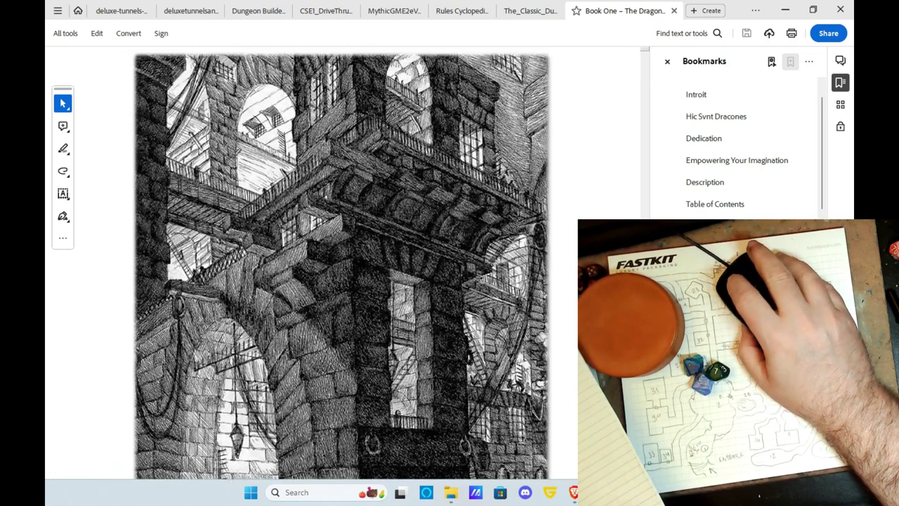
scroll(342, 262, "up", 5)
scroll(342, 262, "up", 5)
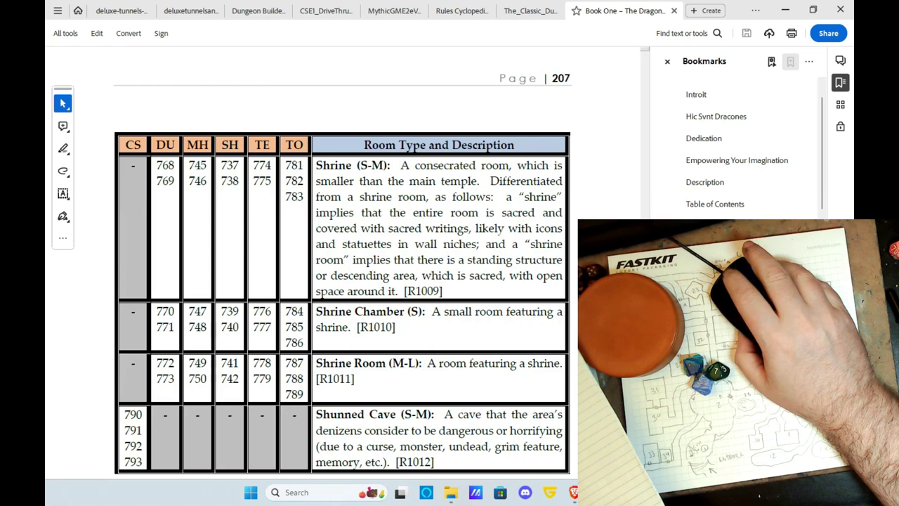
scroll(342, 263, "up", 5)
scroll(342, 263, "up", 5)
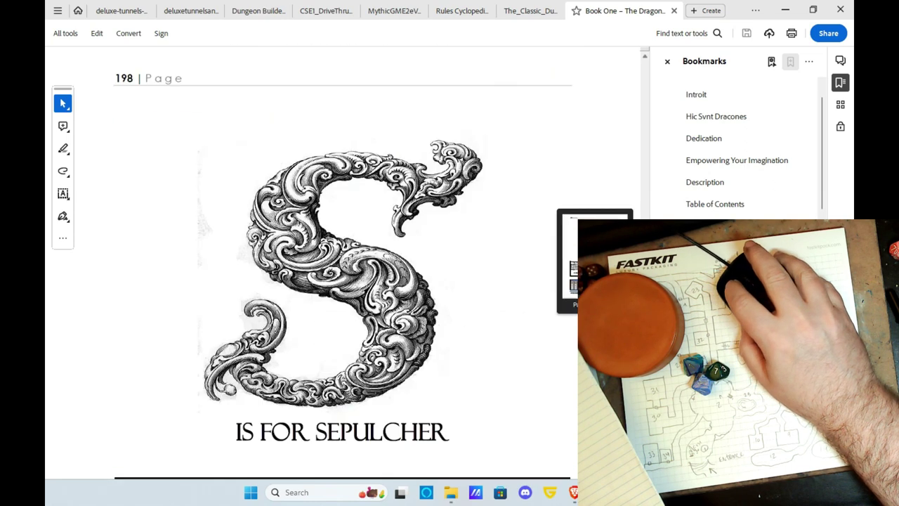
scroll(342, 262, "up", 10)
scroll(342, 262, "down", 2)
scroll(342, 263, "down", 5)
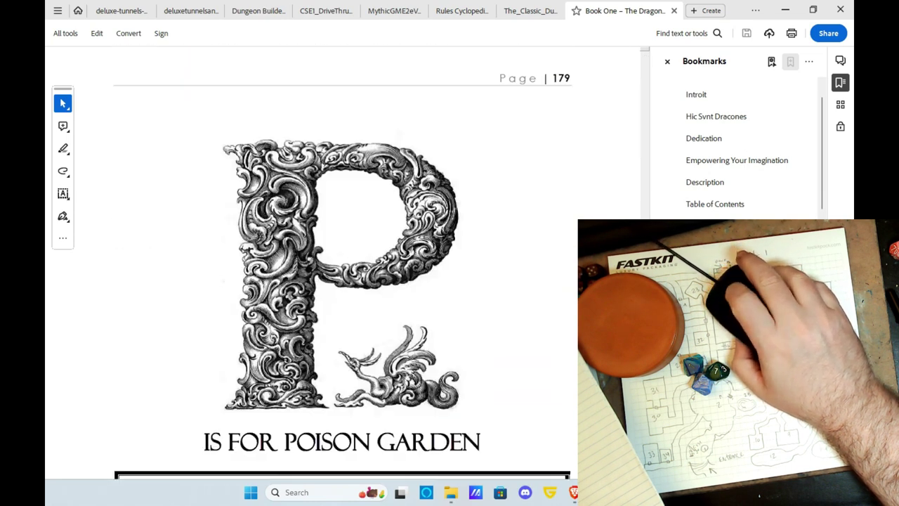
scroll(342, 263, "down", 3)
scroll(342, 263, "down", 5)
scroll(342, 262, "down", 1)
scroll(342, 263, "down", 5)
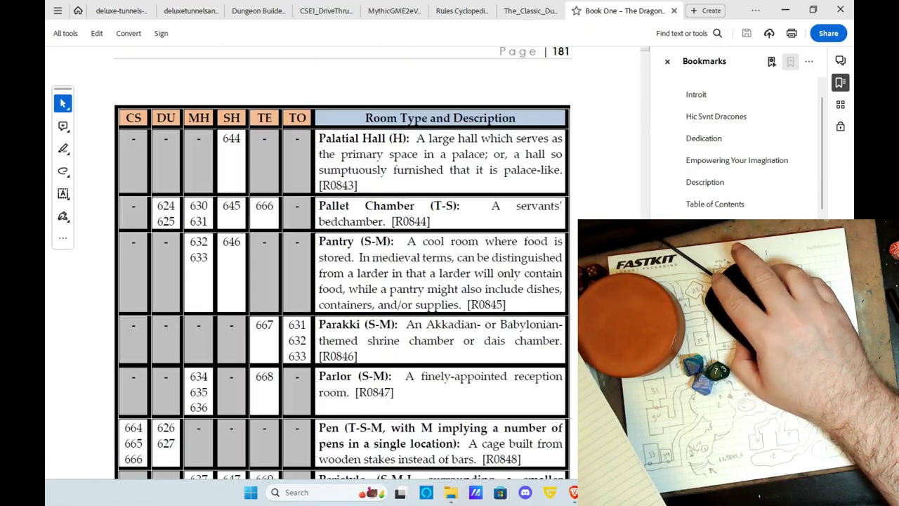
scroll(342, 263, "down", 3)
scroll(342, 263, "down", 5)
scroll(342, 262, "down", 4)
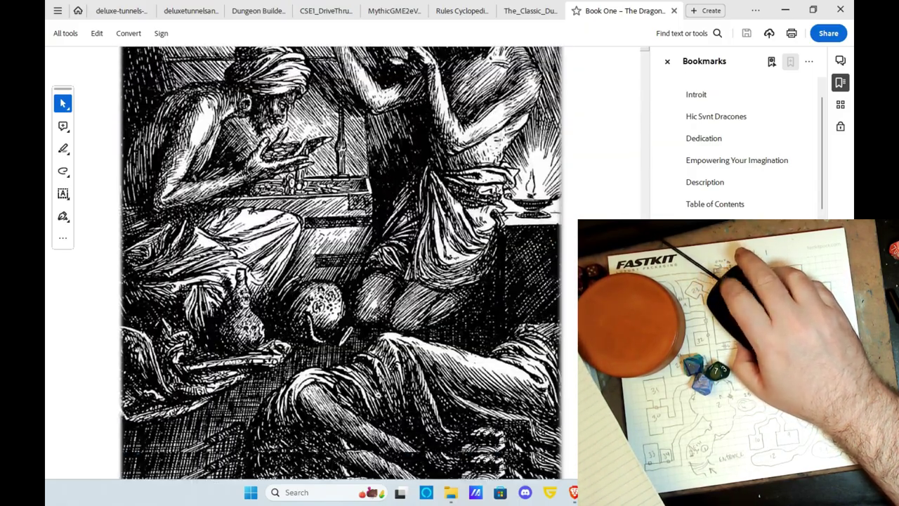
scroll(342, 262, "down", 5)
scroll(342, 263, "down", 5)
scroll(342, 263, "down", 3)
scroll(342, 263, "down", 5)
scroll(342, 263, "down", 5)
scroll(342, 263, "down", 3)
scroll(342, 263, "down", 5)
scroll(342, 263, "down", 5)
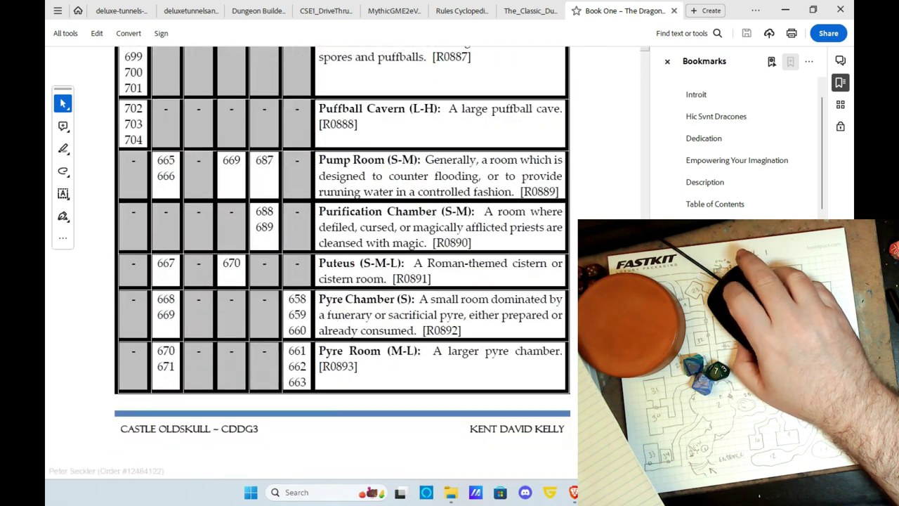
scroll(342, 263, "down", 2)
scroll(342, 263, "down", 5)
scroll(342, 263, "down", 2)
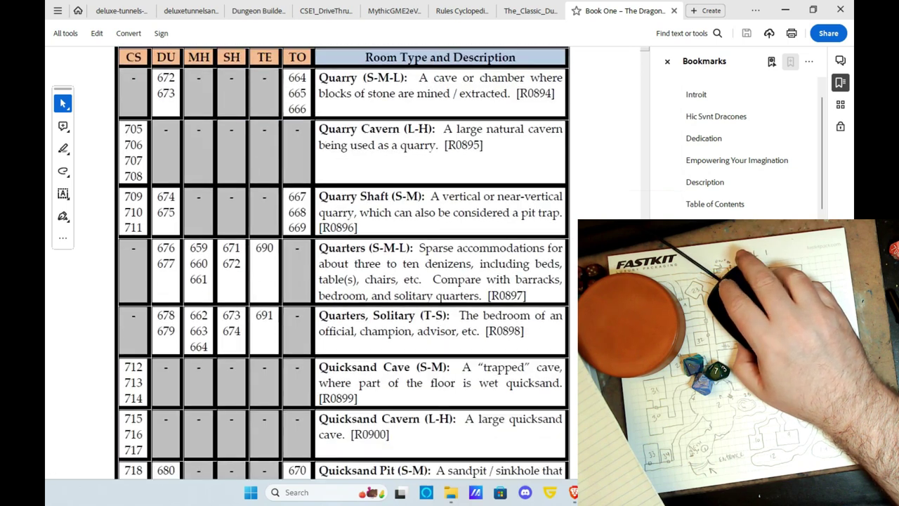
scroll(342, 263, "down", 1)
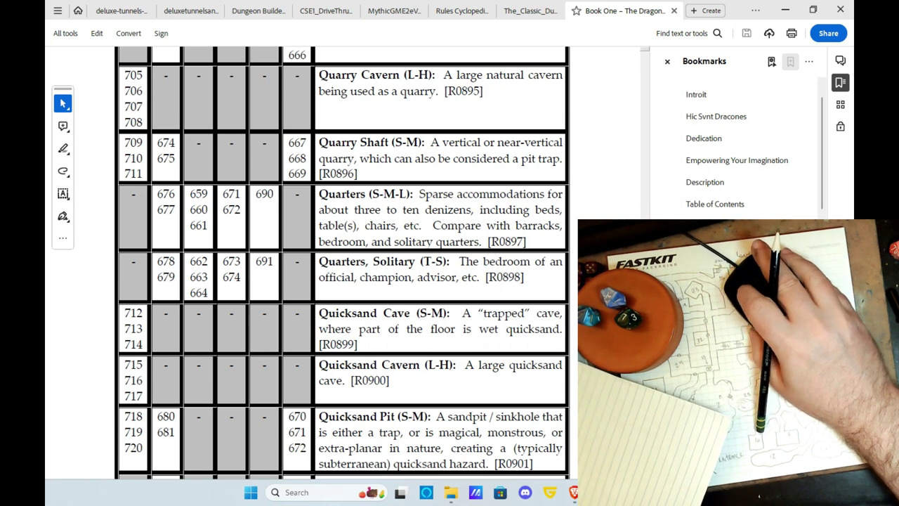
scroll(343, 263, "down", 1)
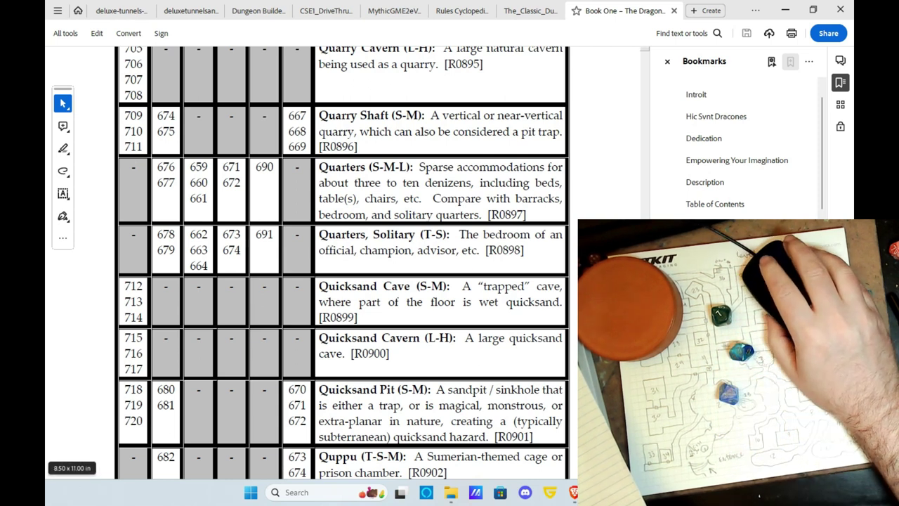
scroll(343, 262, "up", 1)
scroll(343, 263, "up", 1)
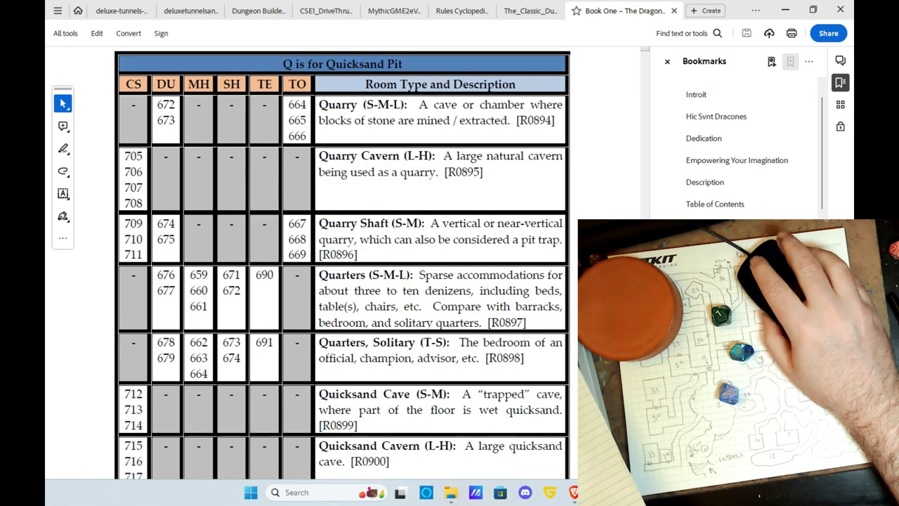
scroll(342, 262, "down", 2)
scroll(343, 262, "down", 3)
scroll(343, 263, "down", 5)
scroll(342, 263, "down", 3)
scroll(343, 263, "down", 5)
scroll(343, 263, "down", 3)
scroll(343, 263, "down", 5)
scroll(343, 262, "down", 2)
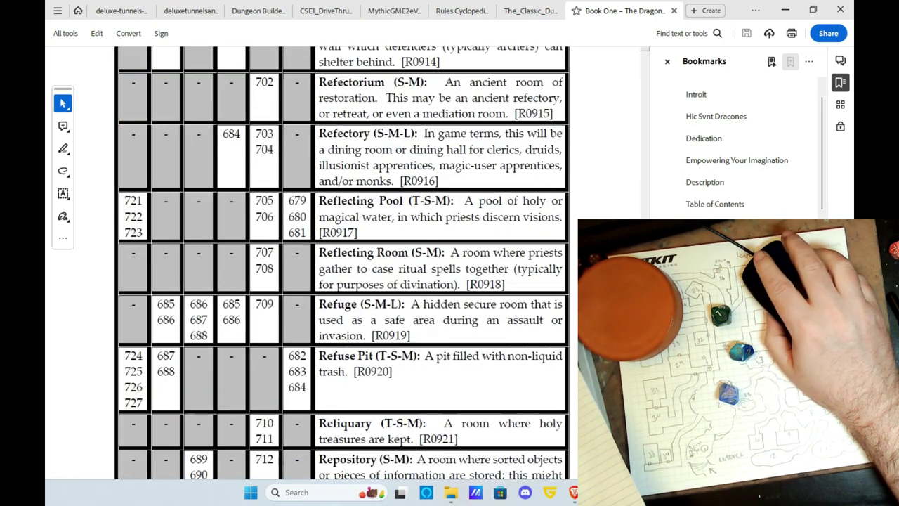
scroll(343, 263, "down", 4)
scroll(342, 263, "down", 5)
scroll(343, 262, "down", 3)
scroll(343, 263, "down", 5)
scroll(343, 263, "down", 4)
scroll(343, 263, "down", 3)
scroll(343, 262, "down", 5)
scroll(343, 263, "down", 3)
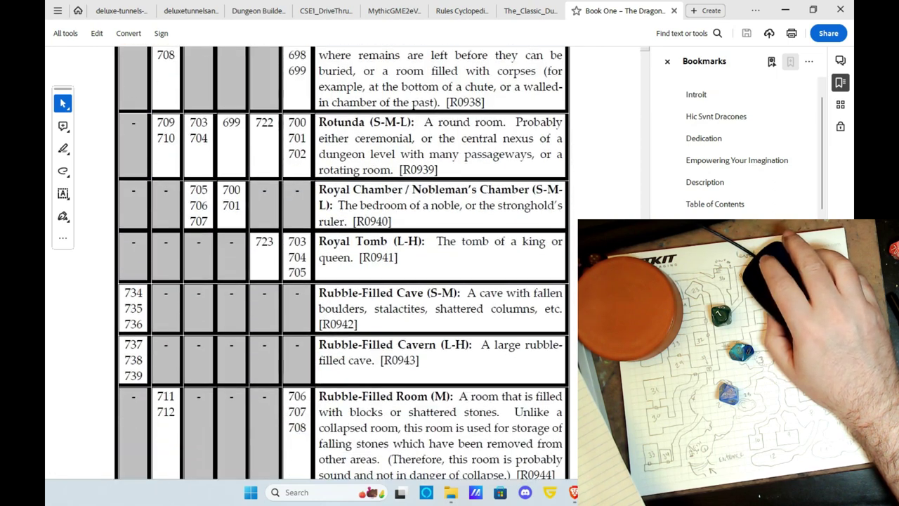
scroll(343, 263, "down", 4)
scroll(343, 263, "down", 5)
scroll(342, 263, "down", 4)
scroll(343, 263, "down", 5)
scroll(343, 263, "down", 4)
scroll(343, 263, "down", 5)
scroll(343, 263, "down", 4)
scroll(343, 263, "down", 4)
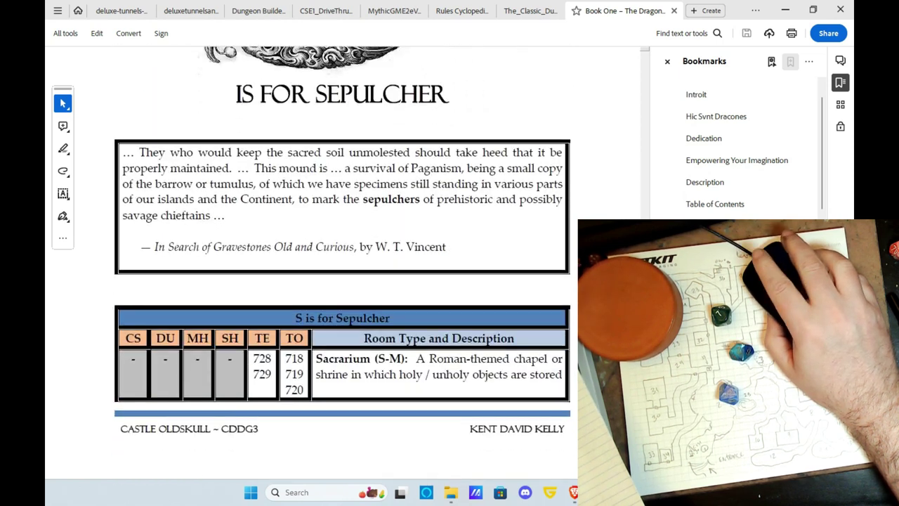
scroll(342, 263, "down", 5)
scroll(343, 263, "down", 3)
scroll(343, 263, "down", 3)
scroll(342, 263, "down", 4)
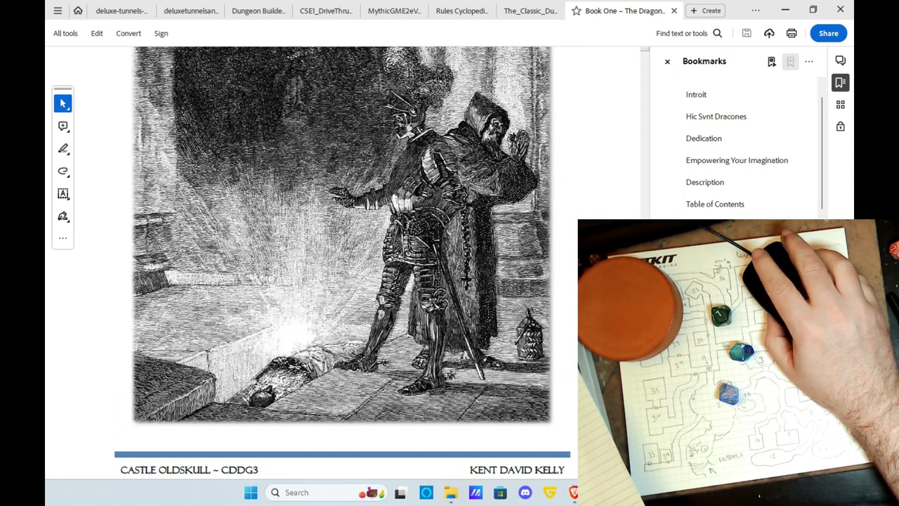
scroll(342, 263, "down", 5)
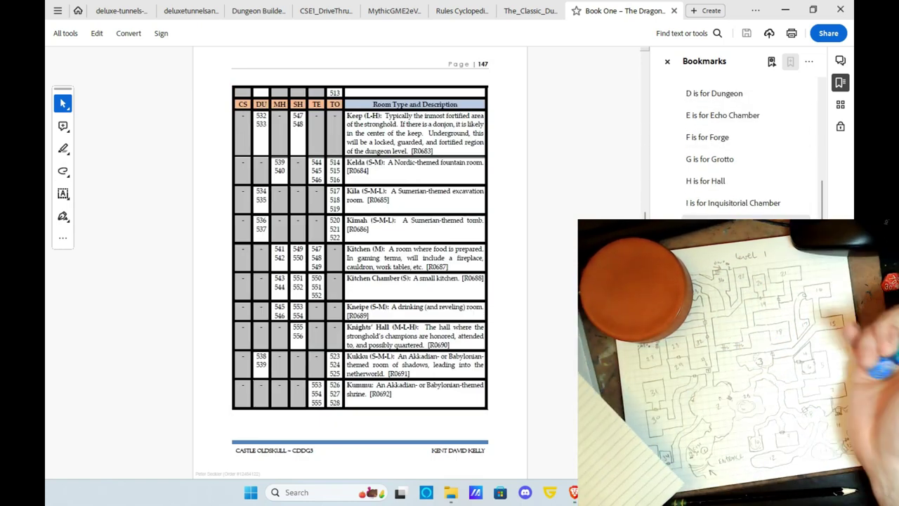
scroll(731, 141, "up", 2)
Step: Use the 'A is for Apartments' bookmark to reach page 45's Armorial Chamber entries
left_click(718, 105)
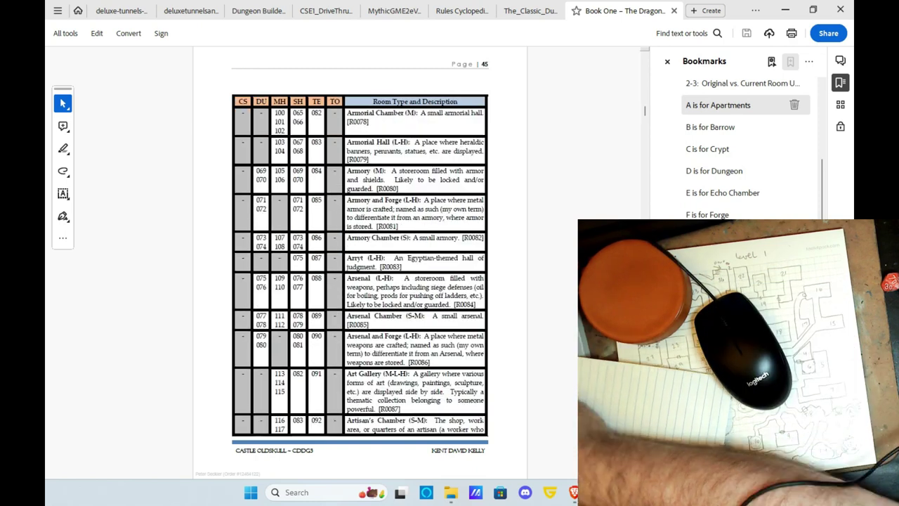